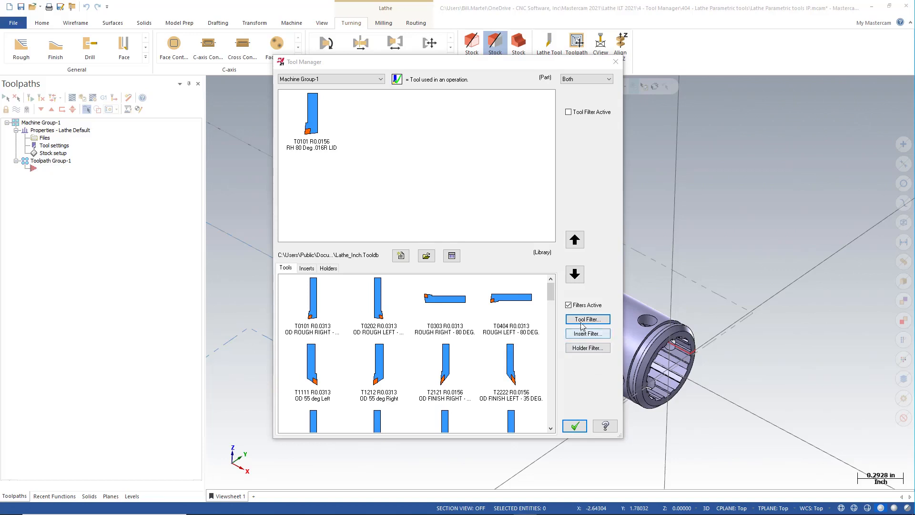
Filter the library tools to show only the grooving tool type
click(581, 322)
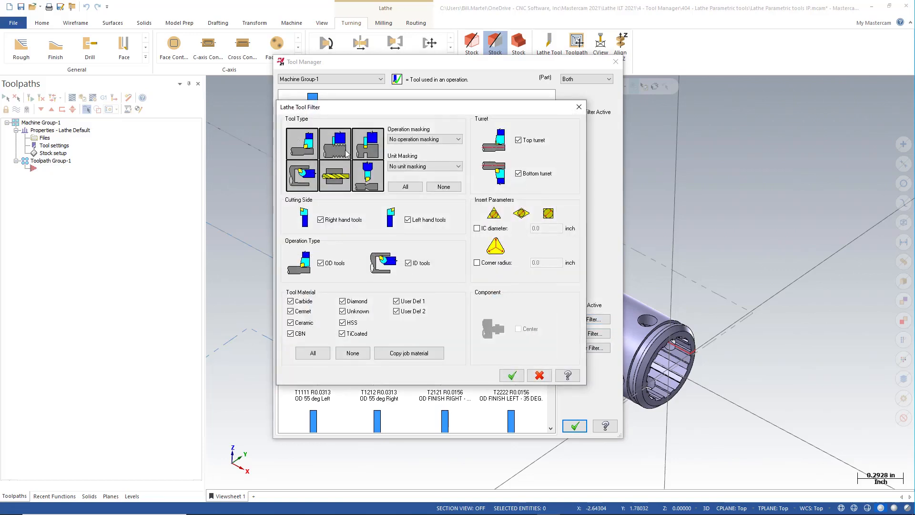
click(444, 187)
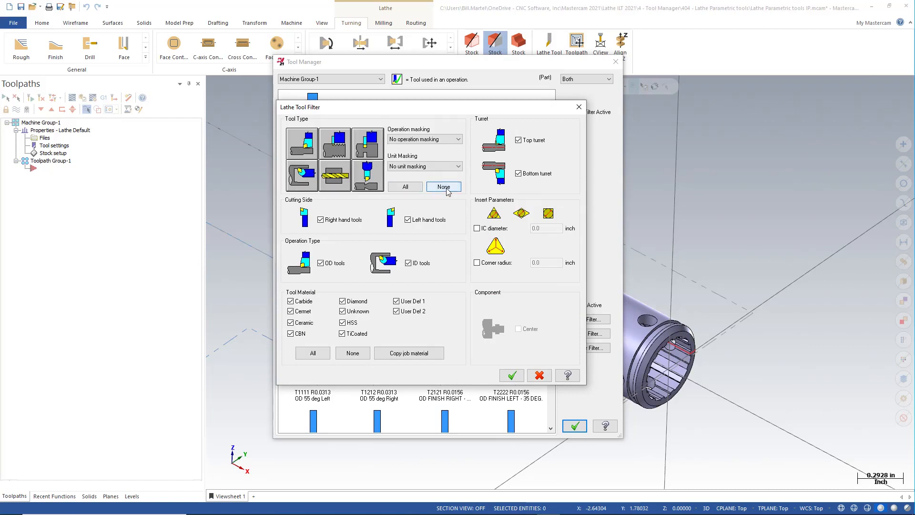
click(366, 151)
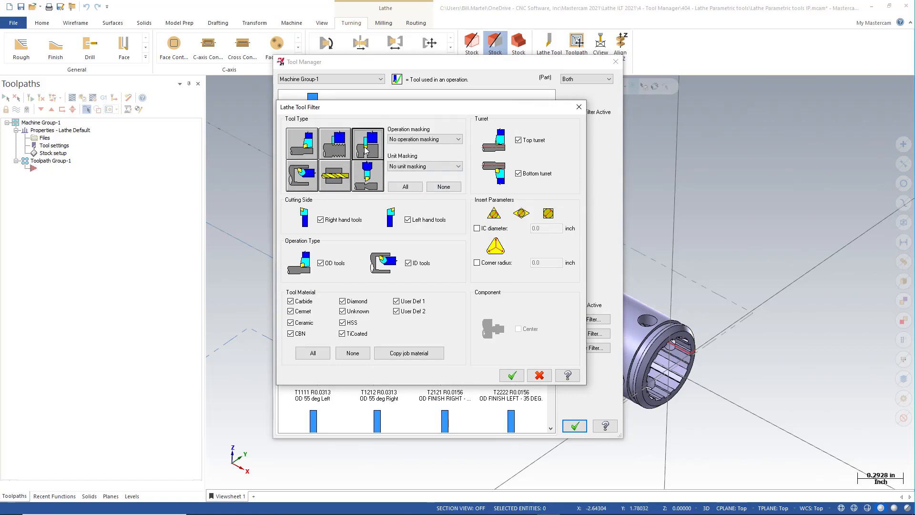
click(511, 375)
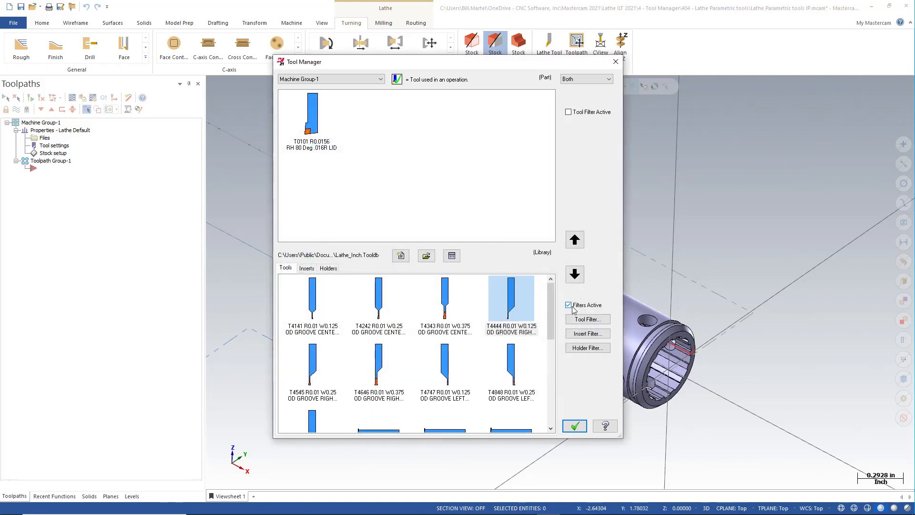
Add the T4444 OD GROOVE RIGHT tool with 0.125 width from the library to Machine Group-1
scroll(539, 344, down, 2)
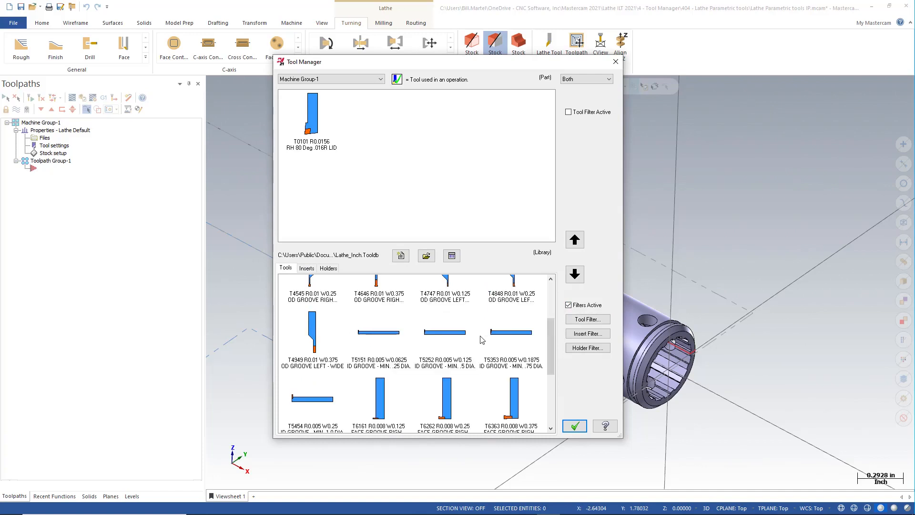
mouse_move(481, 339)
scroll(441, 350, up, 2)
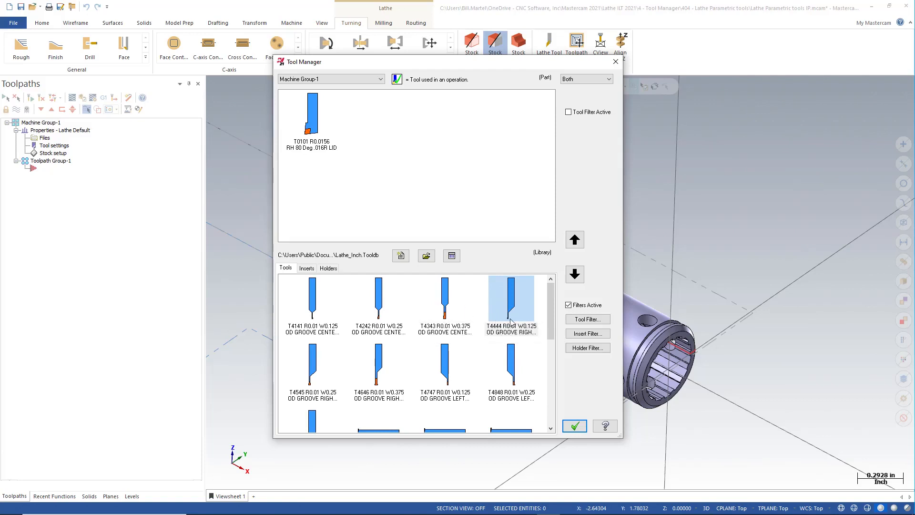
scroll(481, 355, down, 2)
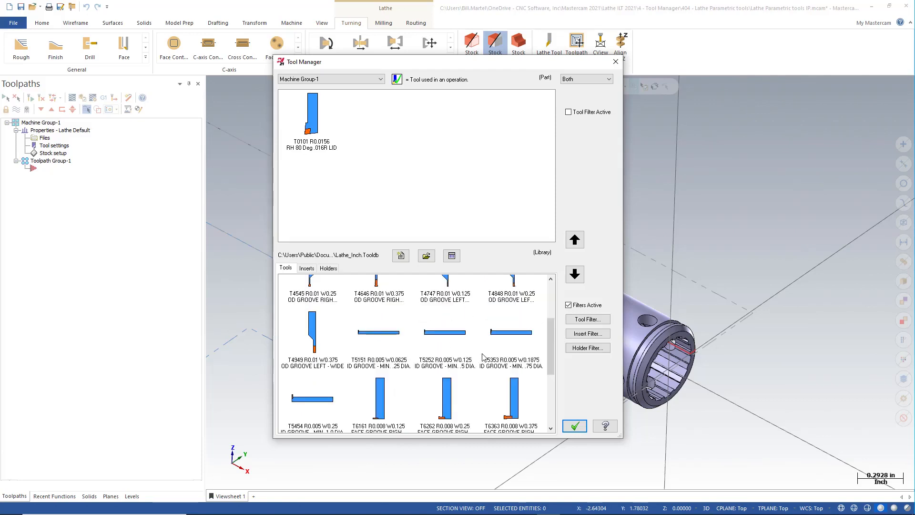
scroll(482, 355, up, 2)
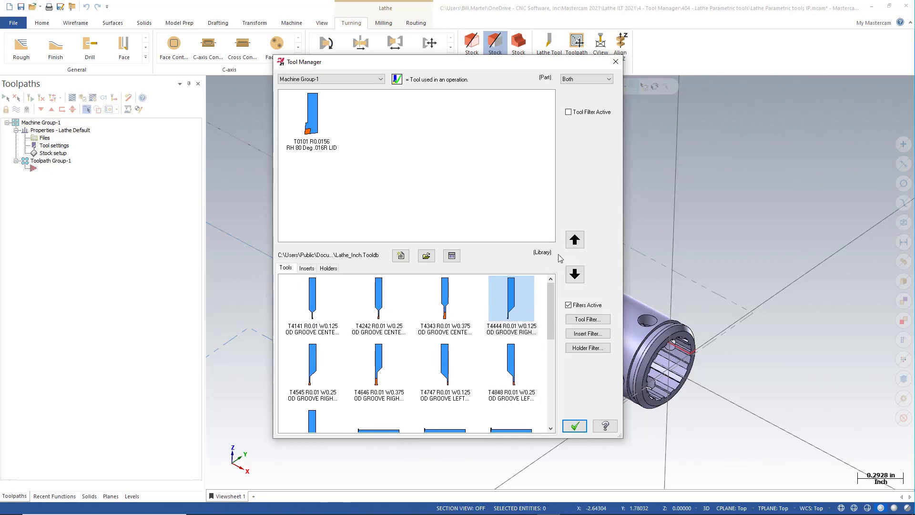
click(575, 242)
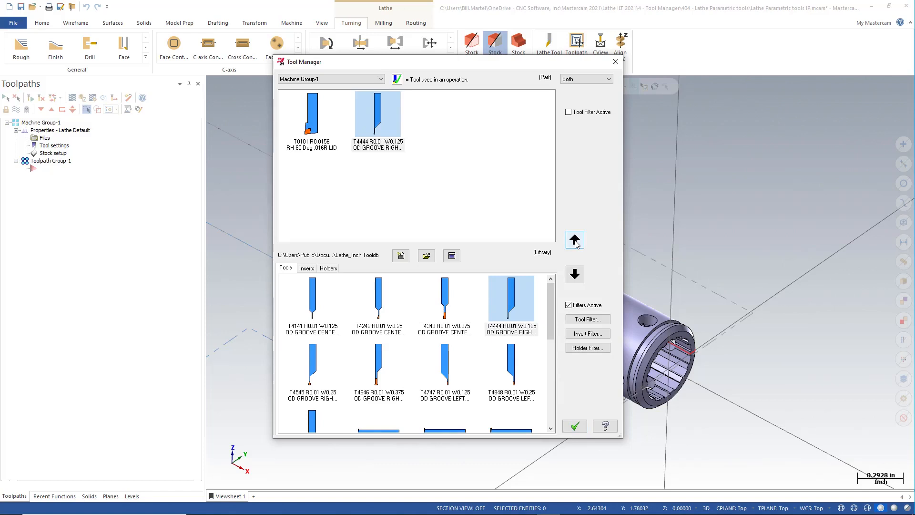
Edit the added groove tool, setting insert width D to 0.040 and corner radius C to 0.005
right_click(374, 112)
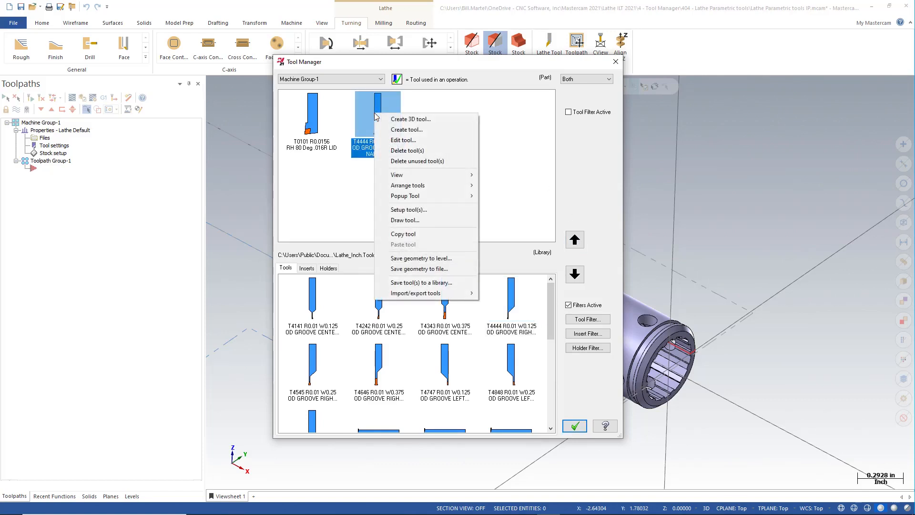
click(403, 140)
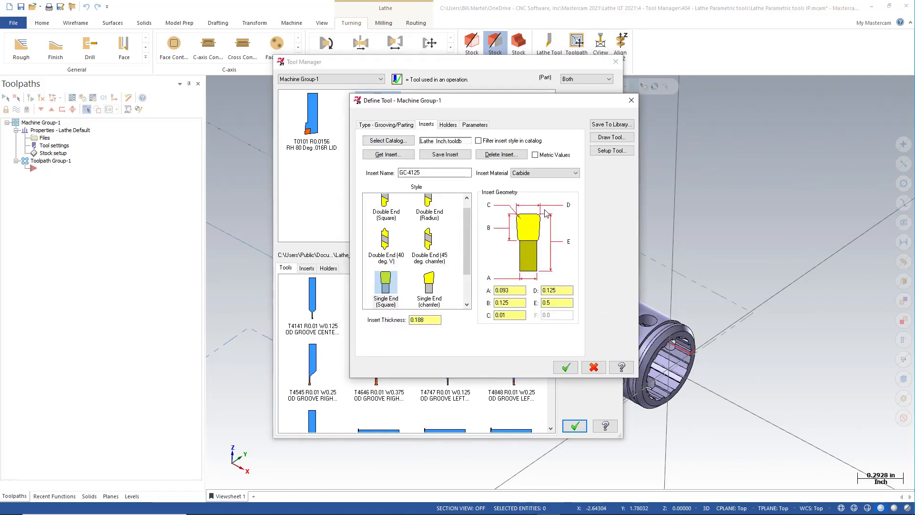
double_click(559, 290)
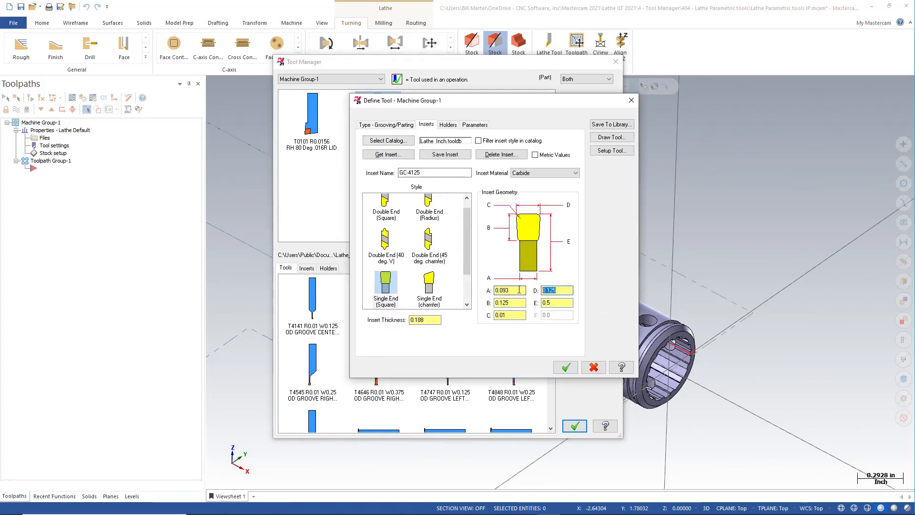
text(.040)
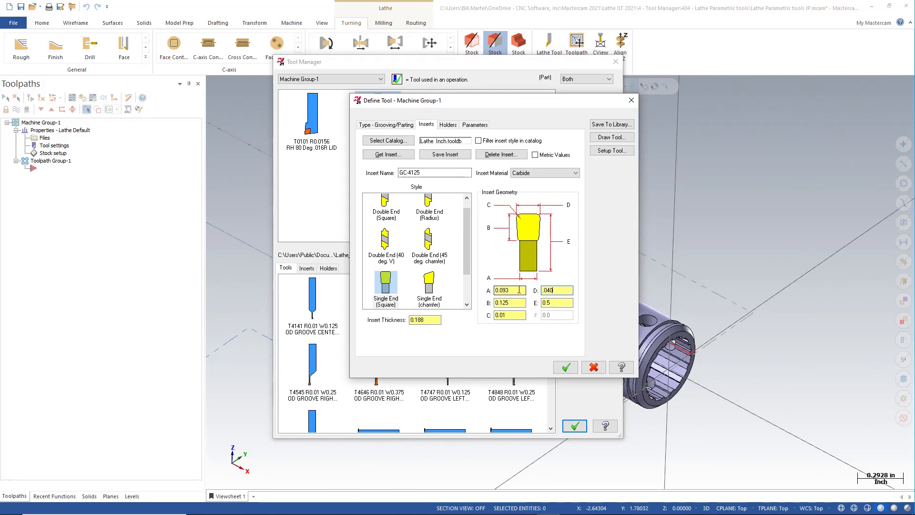
key(Tab)
drag(509, 315, 481, 314)
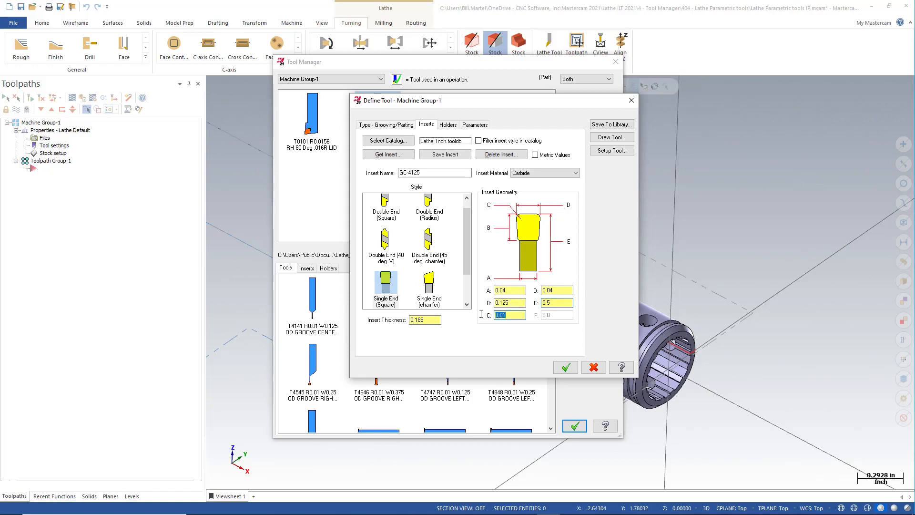
text(0.005)
key(Tab)
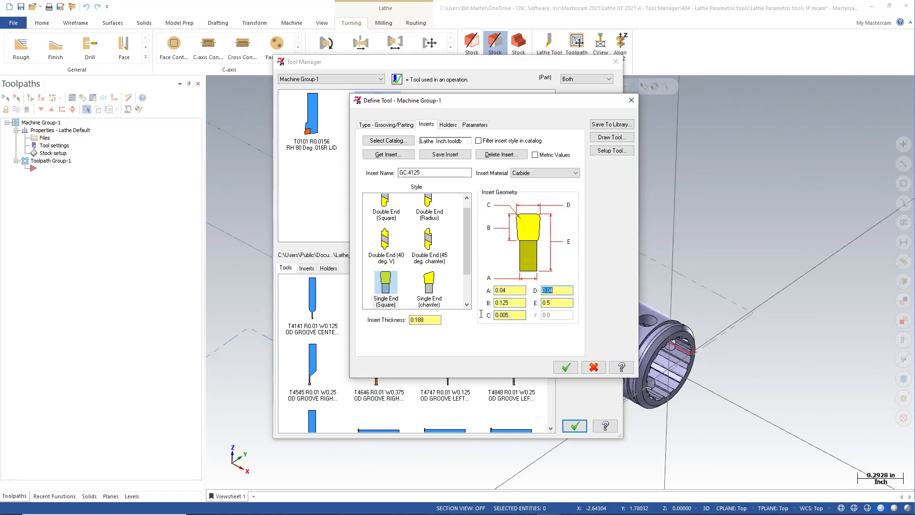
Set the remaining insert dimensions: E to 0.35, A to 0.035 and B to 0.08
click(564, 301)
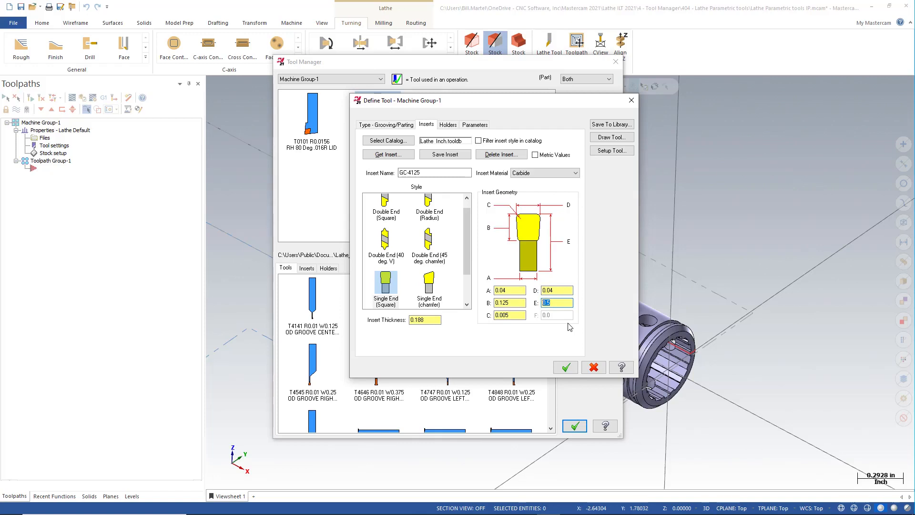
key(BackSpace)
double_click(516, 289)
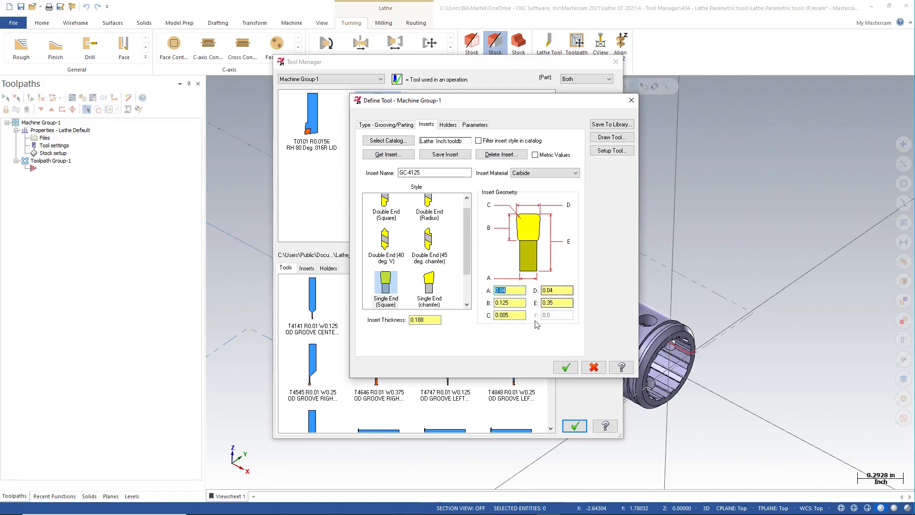
text(.0)
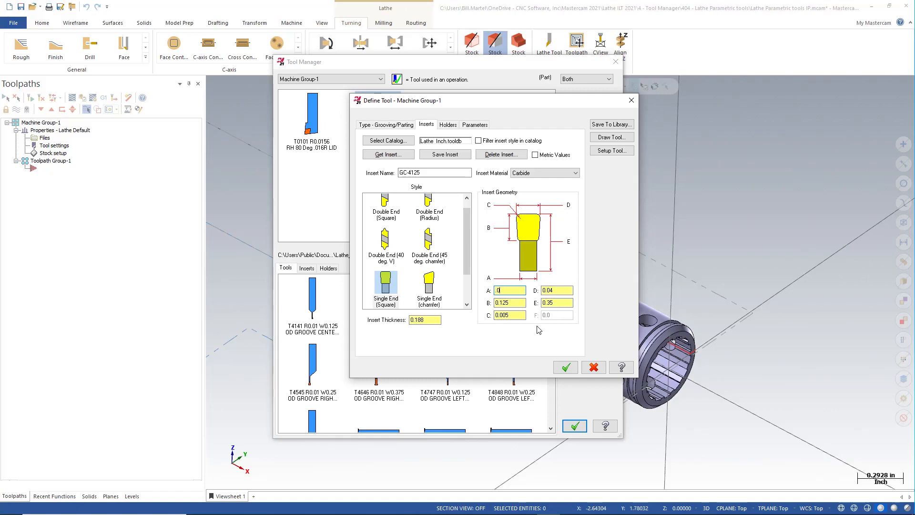
text(35)
key(Tab)
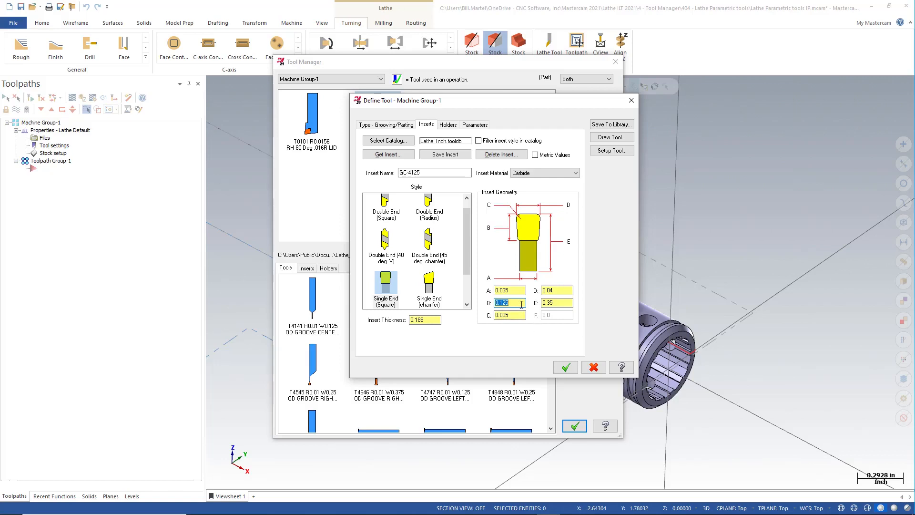
text(.08)
key(Tab)
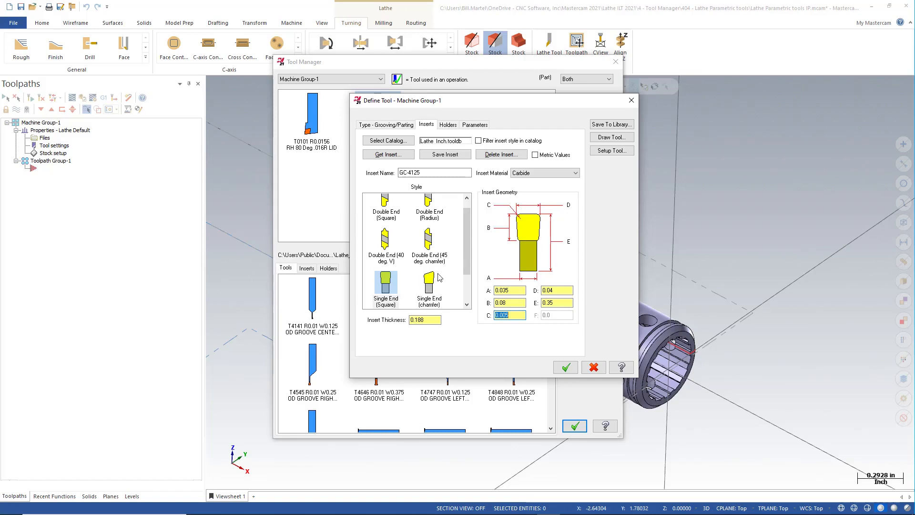
drag(467, 269, 466, 228)
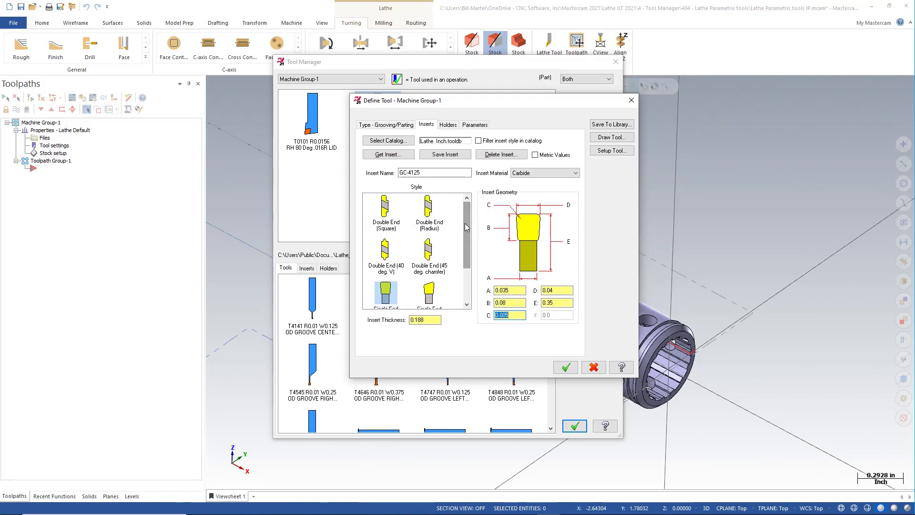
Set the groove tool's holder length B to 4.0 and dimension D to 0.035
click(450, 125)
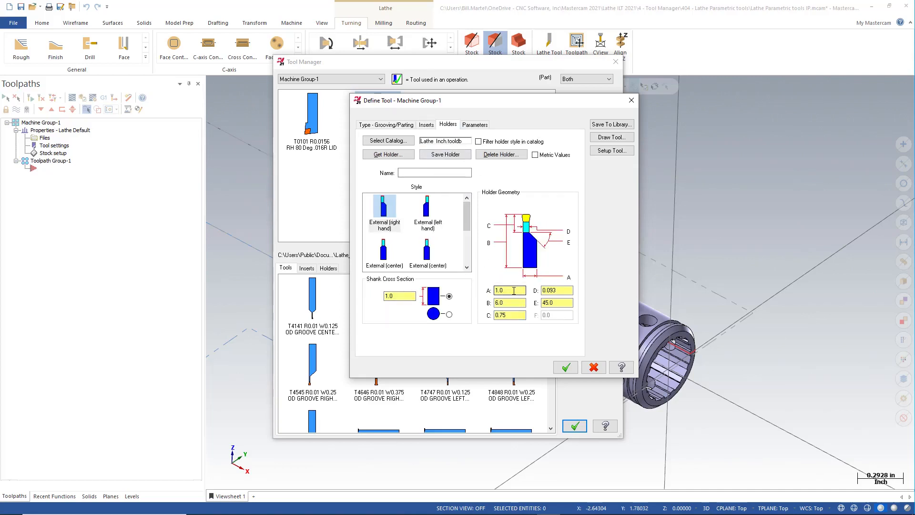
key(Tab)
text(4.0)
key(Tab)
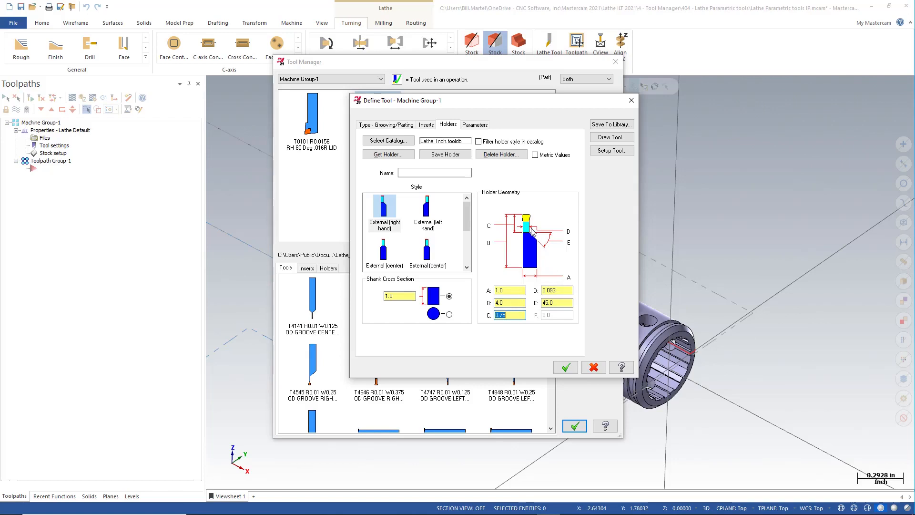
click(566, 290)
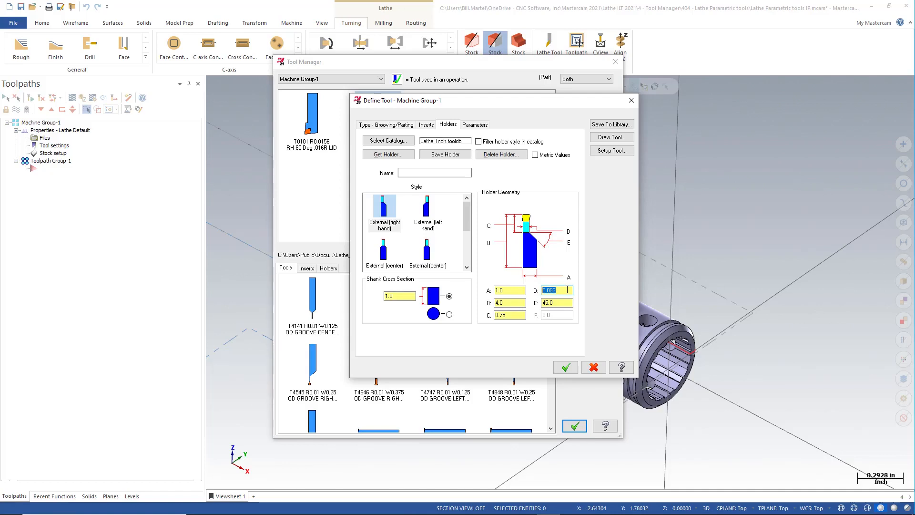
key(BackSpace)
text(.035)
key(Tab)
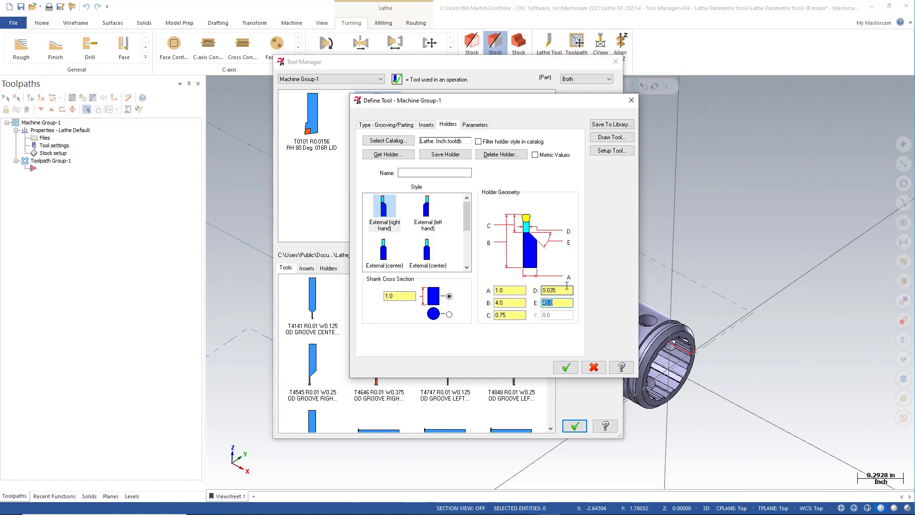
Rename the groove tool as RH .040W Groove LID and accept the tool definition
click(477, 126)
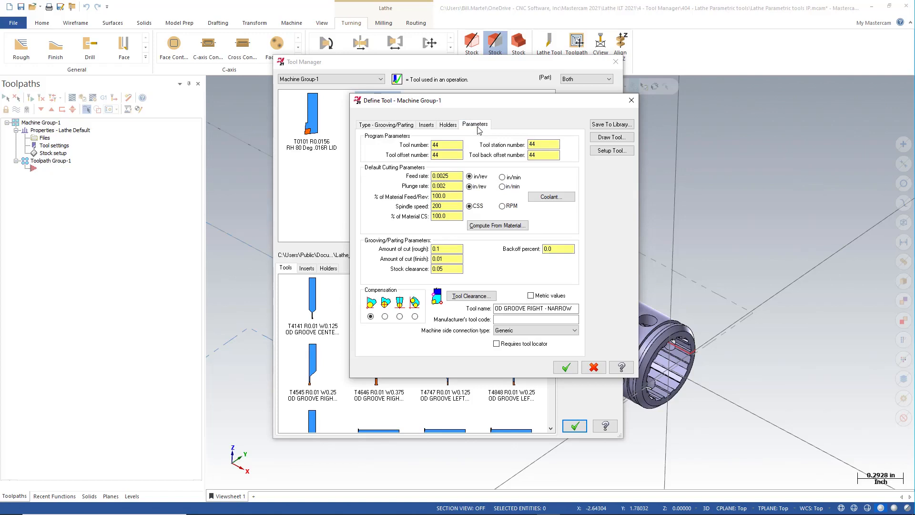
drag(575, 309, 455, 310)
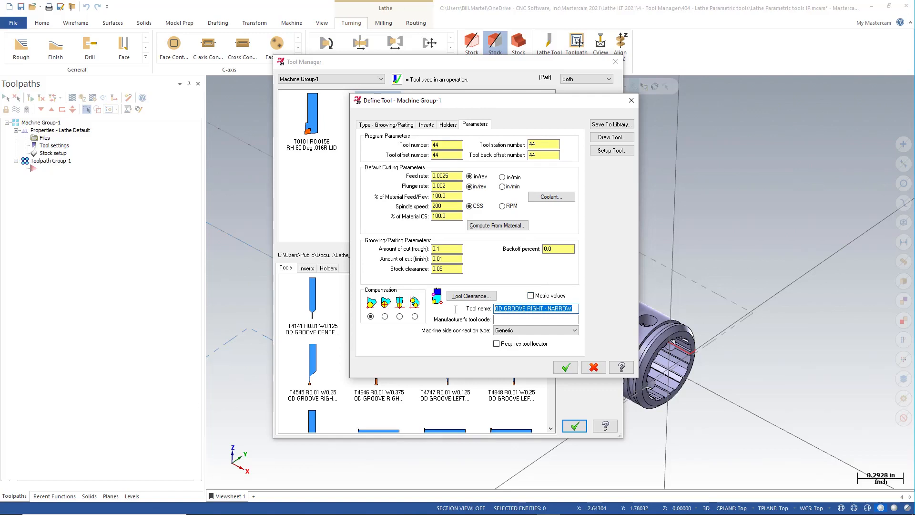
text(RH )
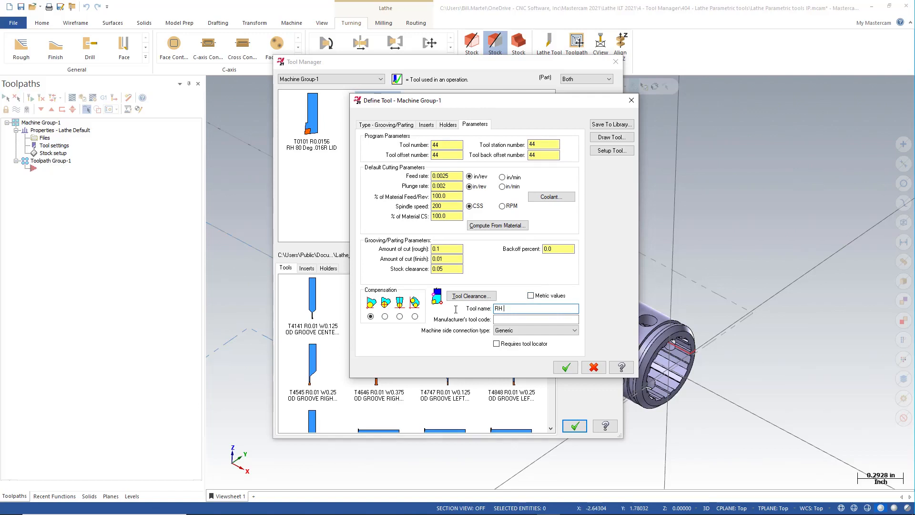
text(.)
text(roove LID)
click(567, 367)
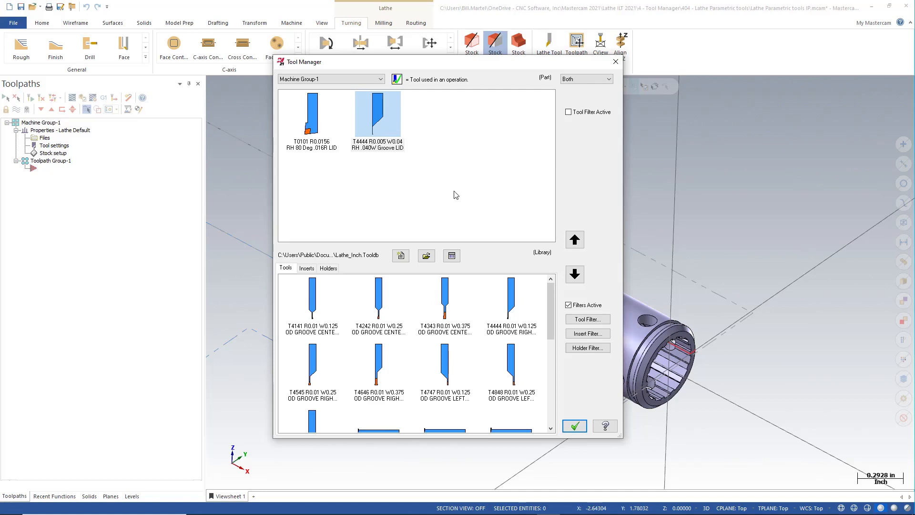
Check the Lathe Drill page in the Acrobat setup sheet, return to Mastercam and filter the library to drilling tools only
click(577, 425)
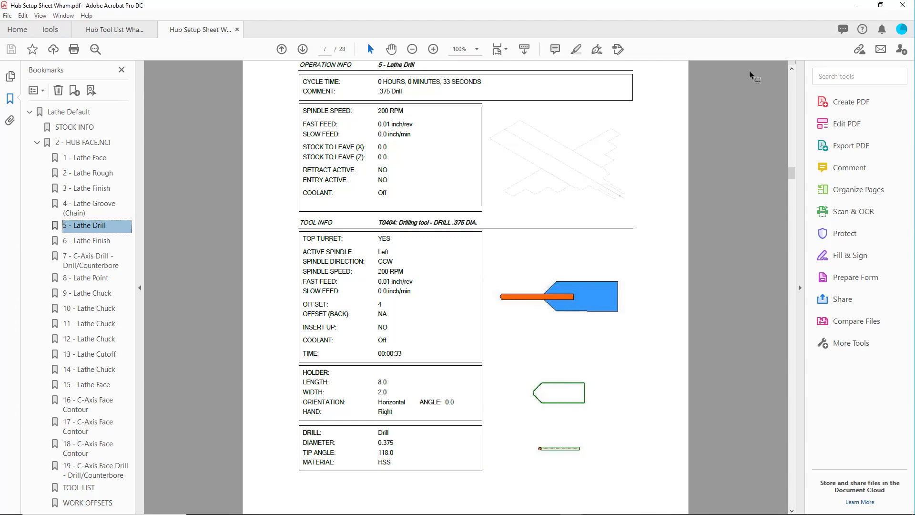
click(861, 6)
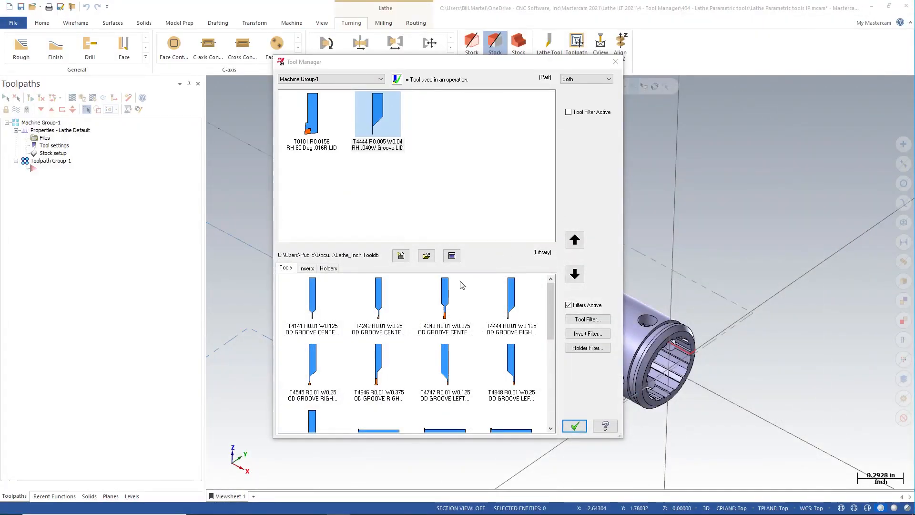
click(585, 319)
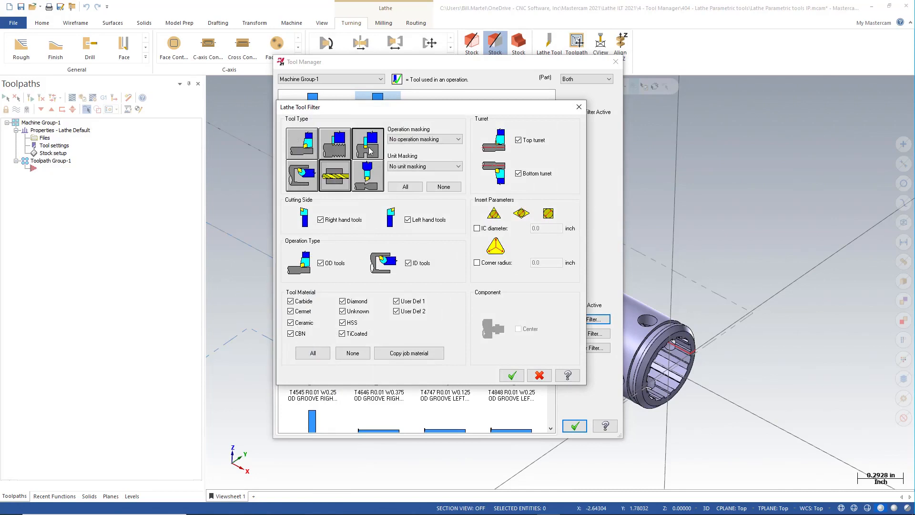
click(368, 149)
click(511, 376)
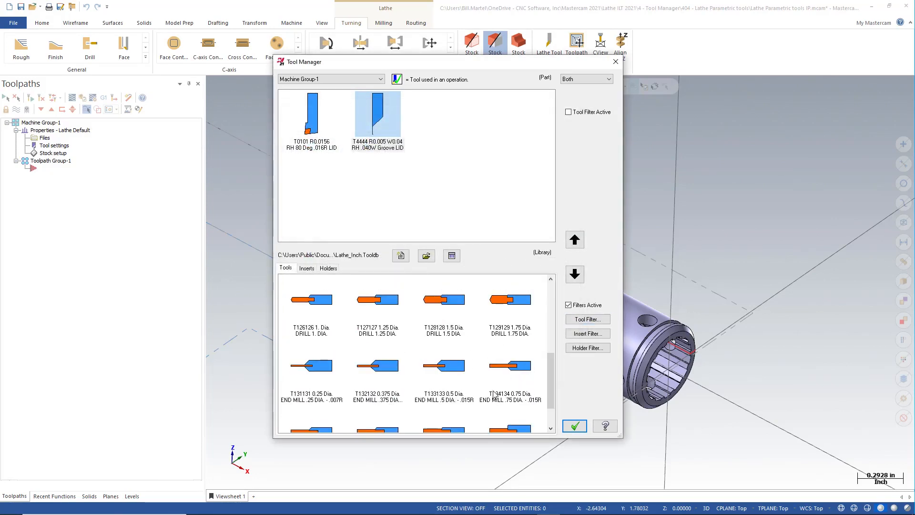
Add the 0.375 diameter drill from the library to the Machine Group-1 tool list
scroll(491, 390, up, 3)
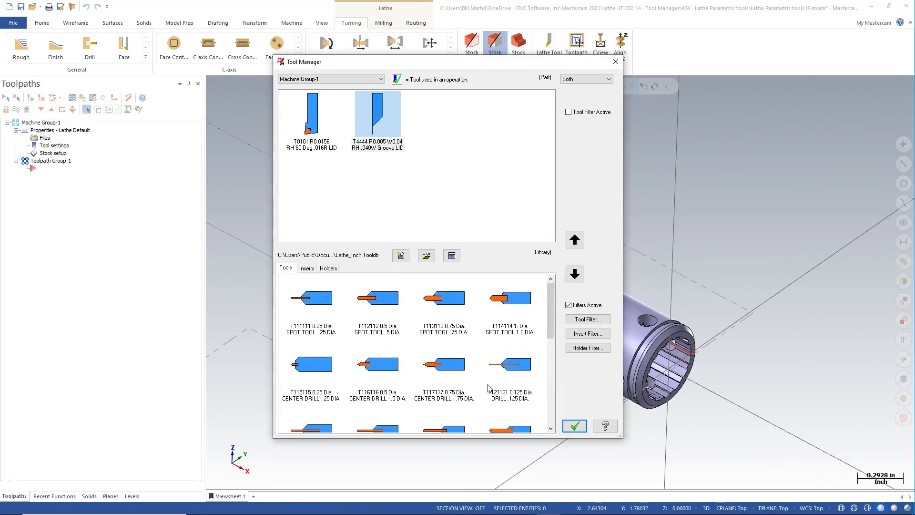
scroll(381, 376, down, 3)
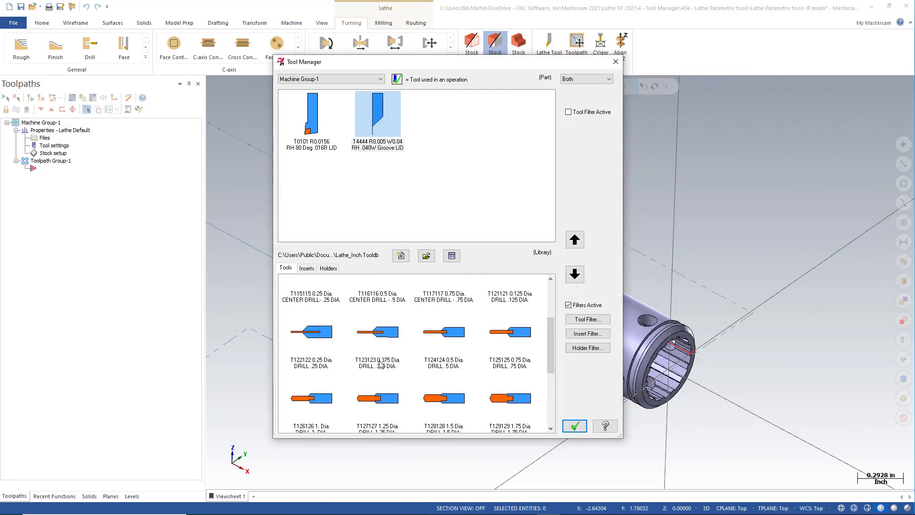
click(380, 355)
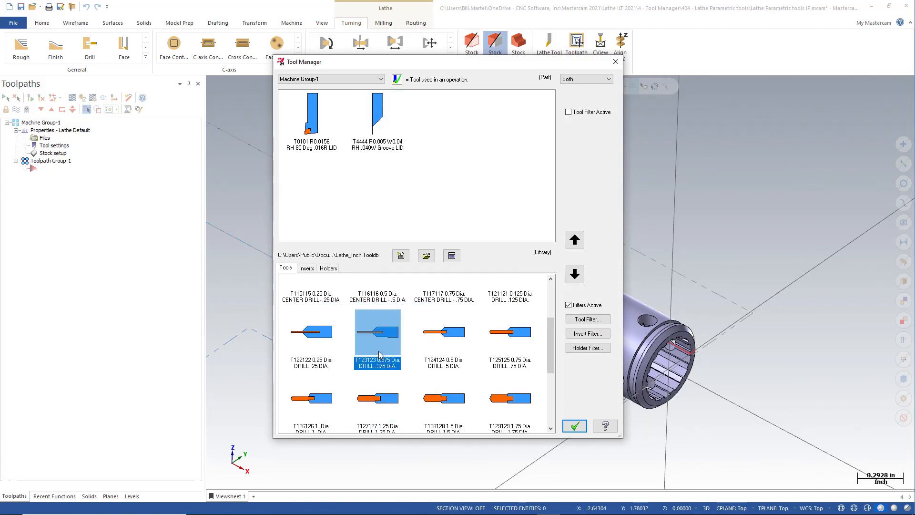
drag(380, 355, 438, 203)
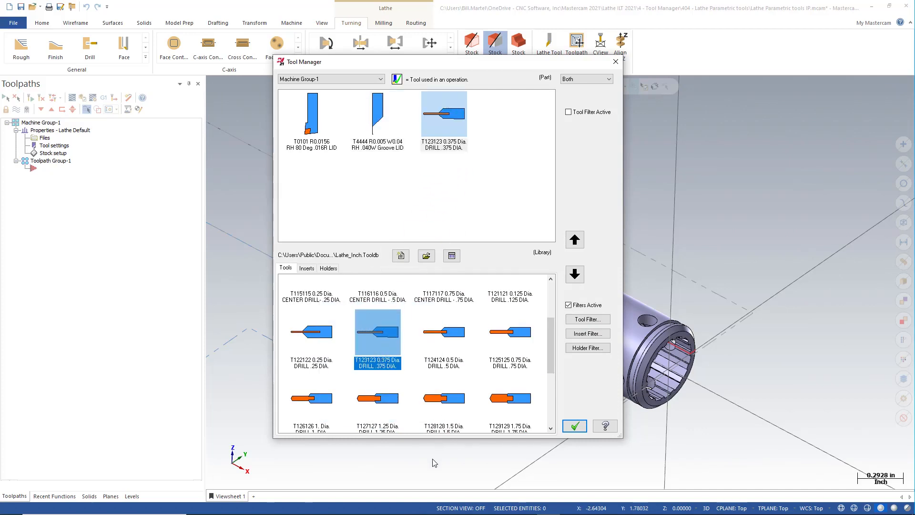
Review the 0.375 drill's geometry, holder and parameter settings in its tool definition, and accept the definition and the Tool Manager
right_click(451, 119)
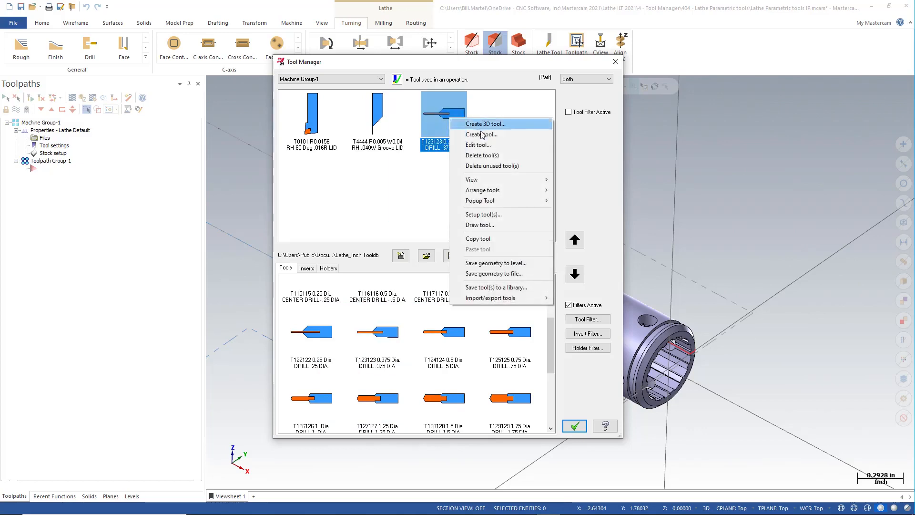
click(487, 146)
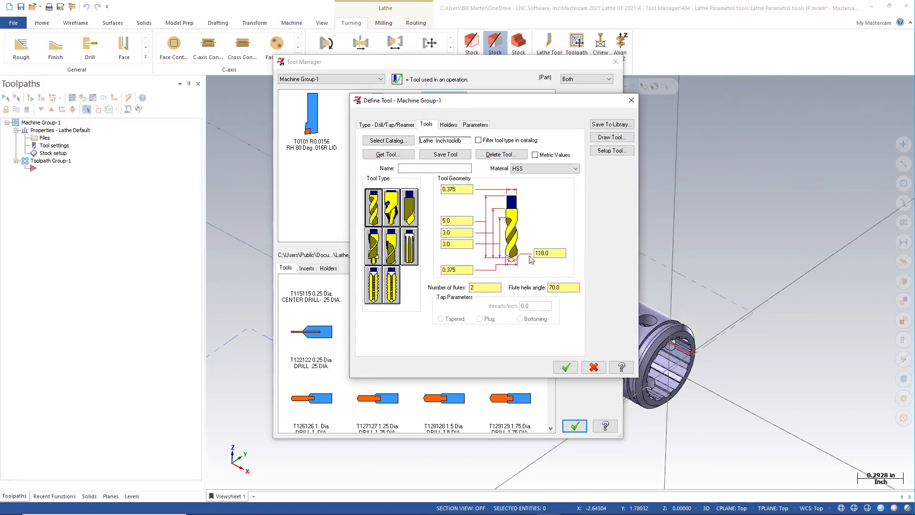
click(447, 125)
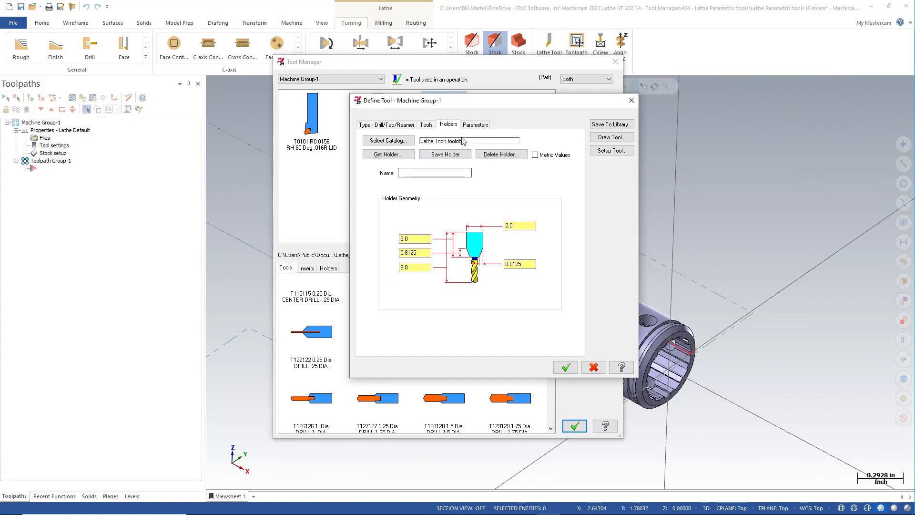
click(470, 126)
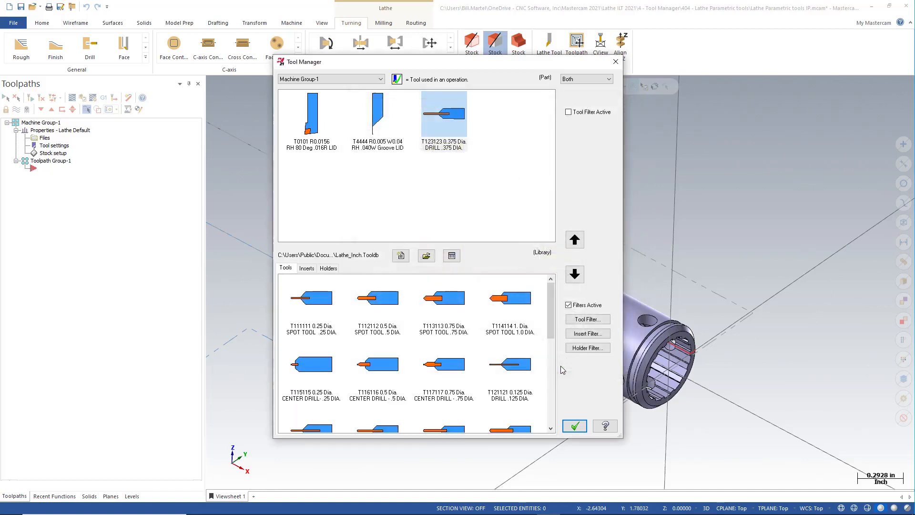
click(566, 367)
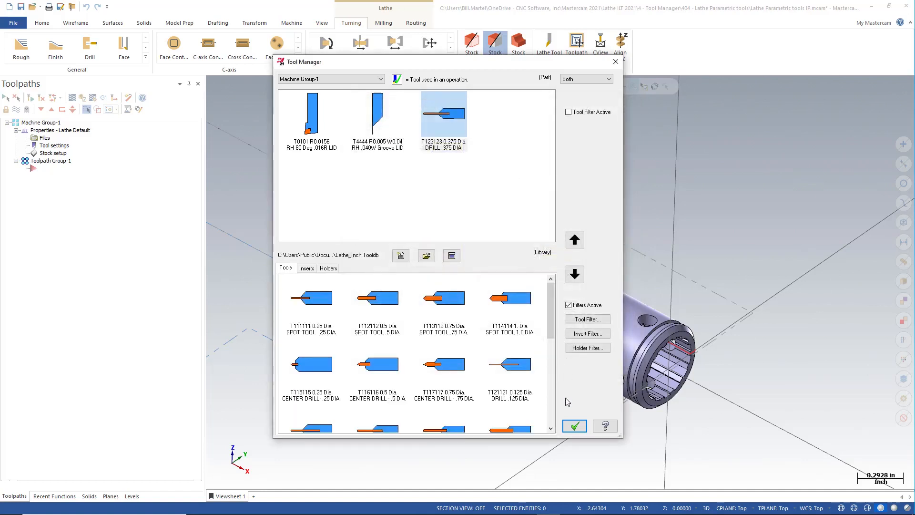
click(575, 426)
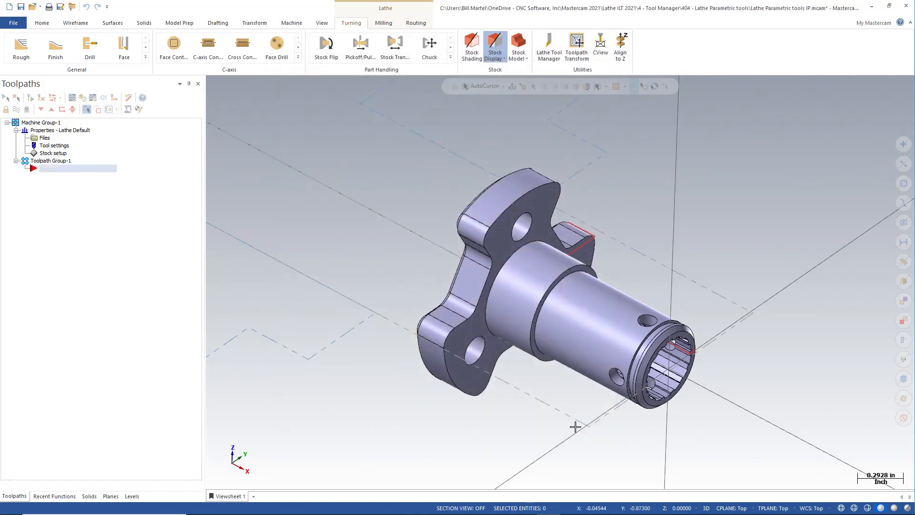